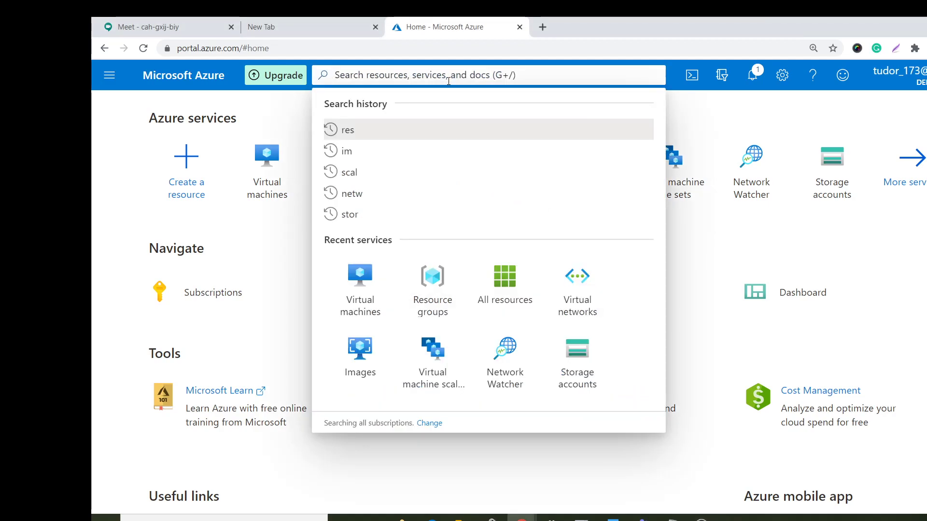
# Step: Search for the storage accounts service and start creating a new storage account
pyautogui.write('storage')
pyautogui.press('Return')
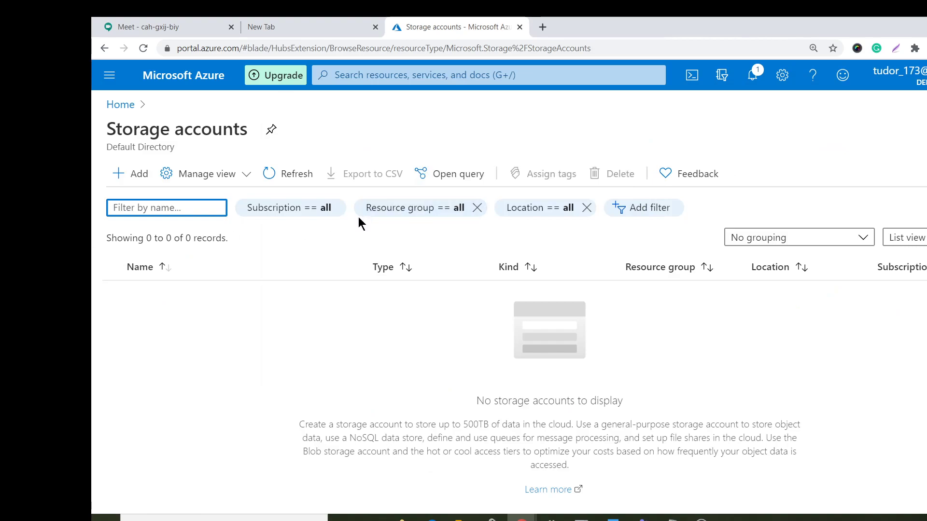
pyautogui.click(137, 180)
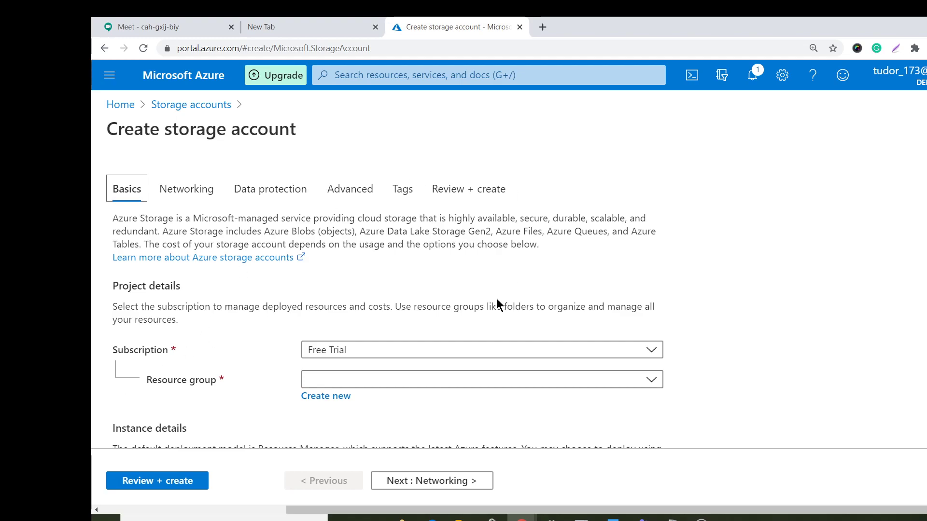
# Step: Assign the new storage account to the existing resource group rsg and name it unique123
pyautogui.scroll(-4, 497, 300)
pyautogui.click(513, 208)
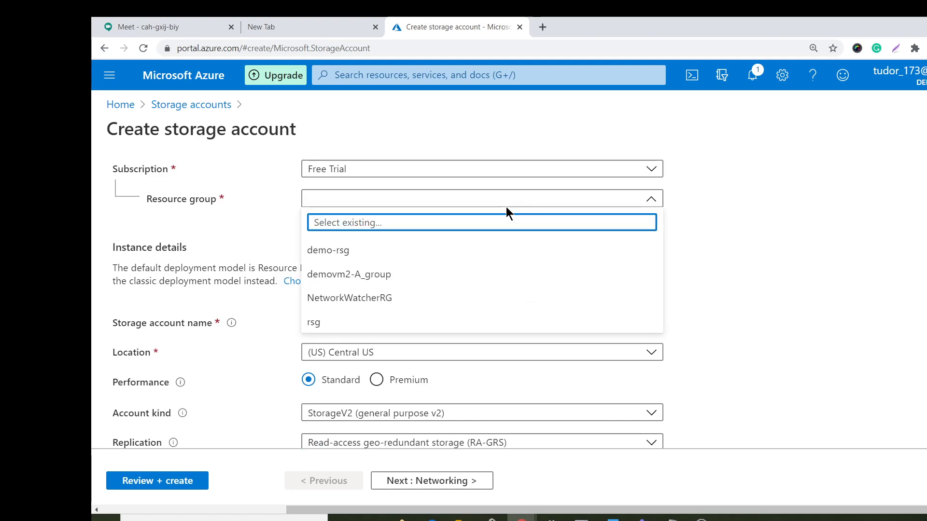
pyautogui.click(373, 321)
pyautogui.click(333, 322)
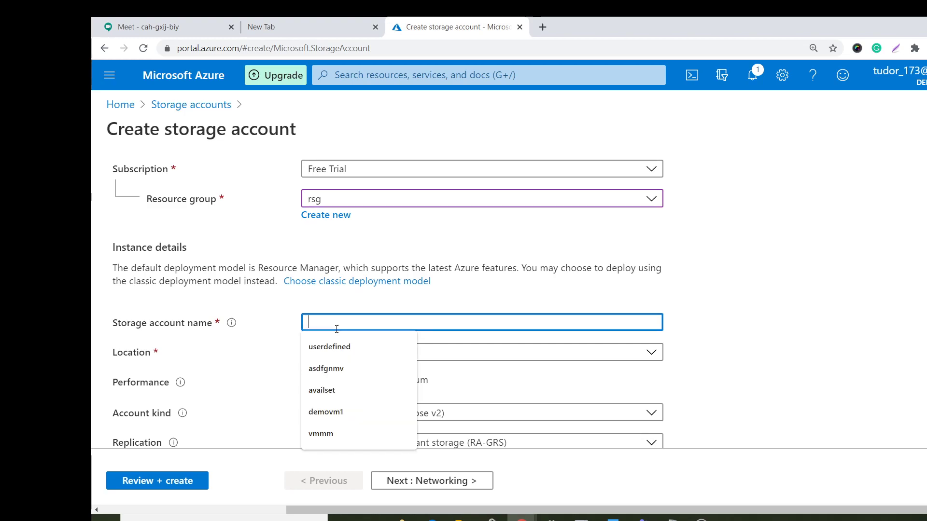
pyautogui.click(483, 302)
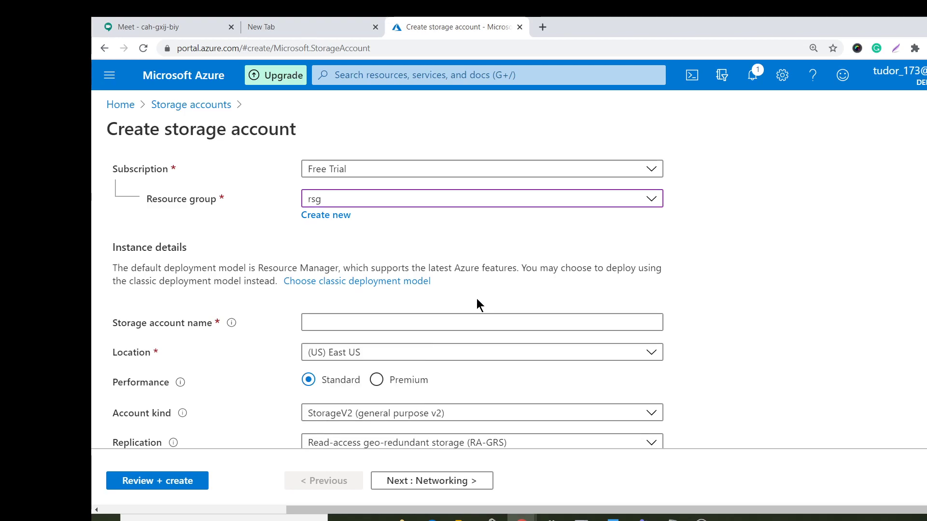
pyautogui.click(378, 330)
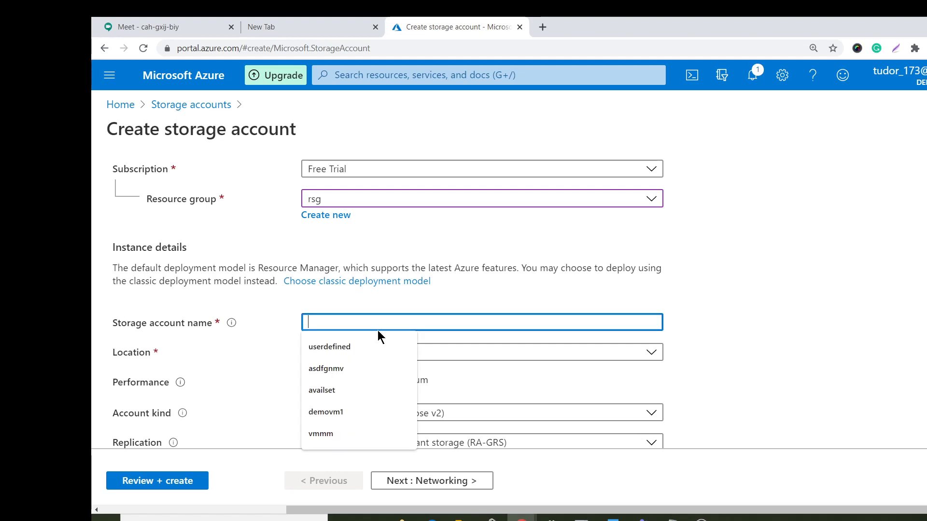
pyautogui.write('unique')
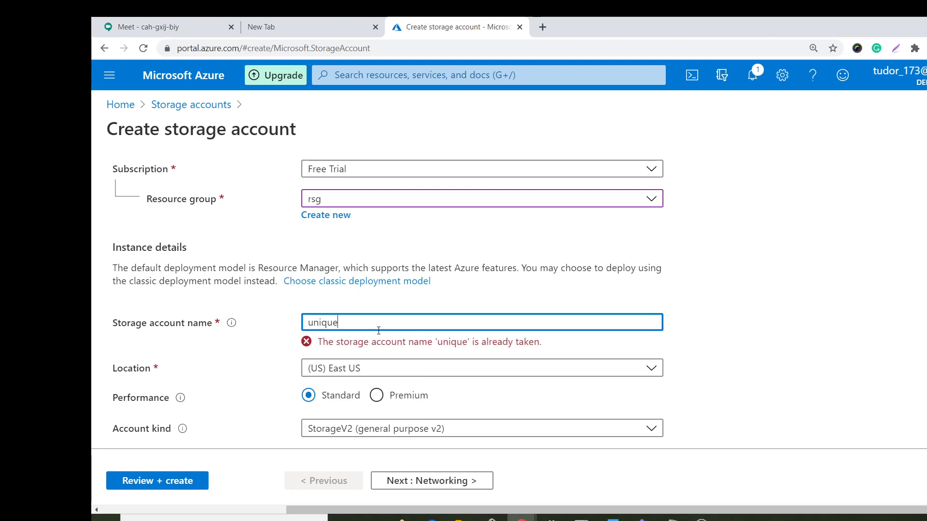
pyautogui.write('1')
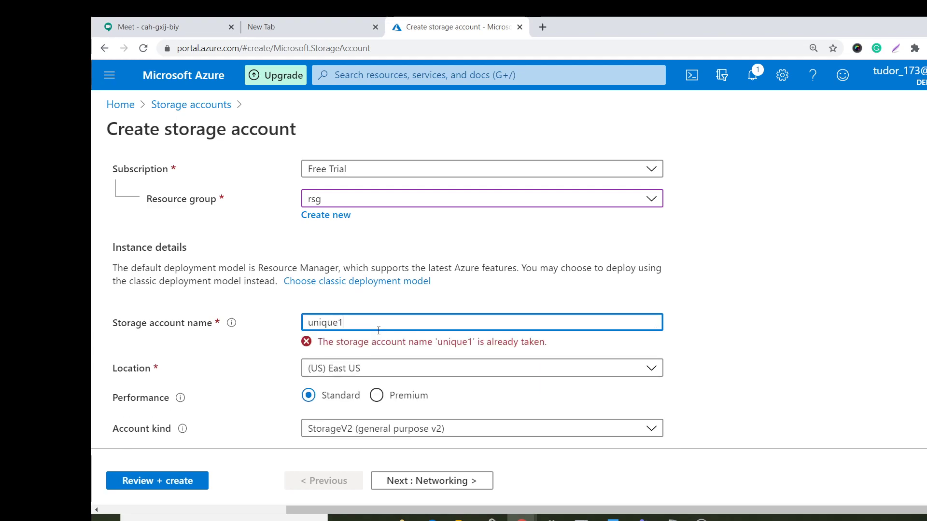
pyautogui.write('23')
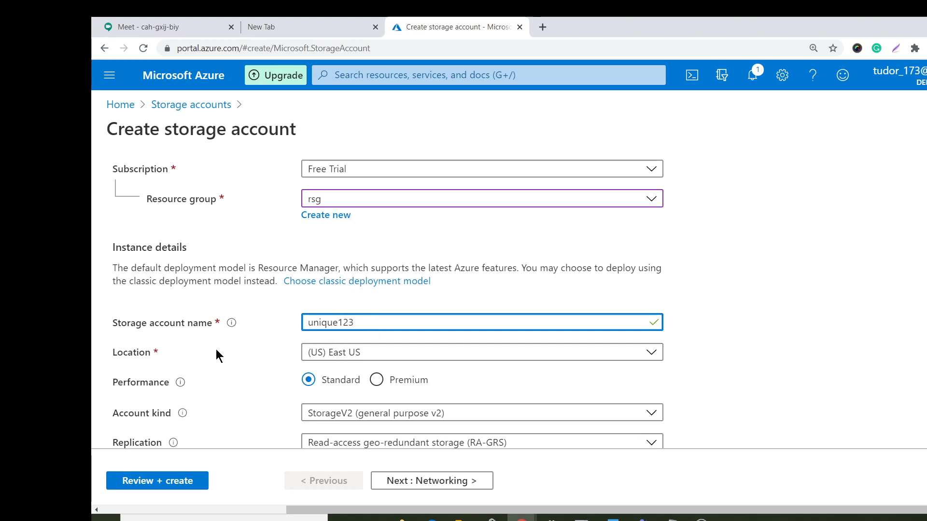
# Step: Configure the instance details with Standard performance, StorageV2 (general purpose v2) account kind and Locally-redundant storage (LRS) replication
pyautogui.scroll(-2, 216, 349)
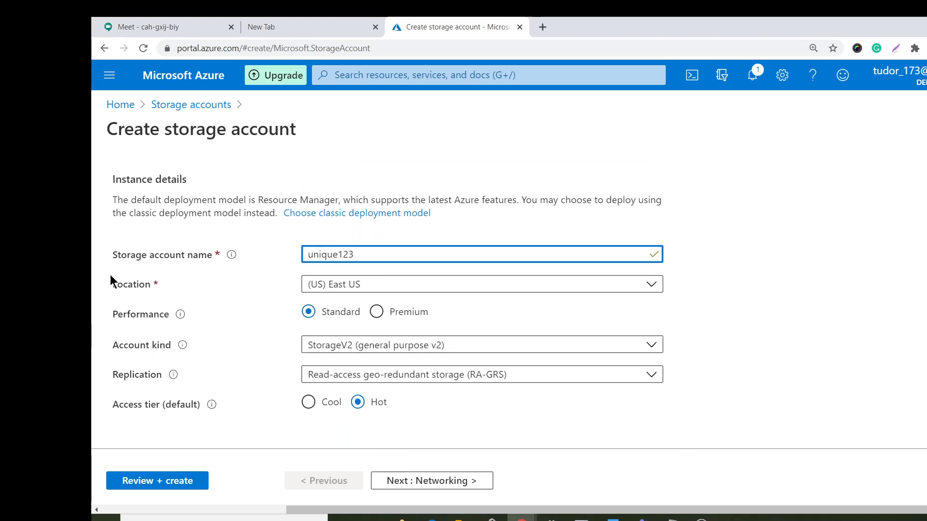
pyautogui.moveTo(177, 320)
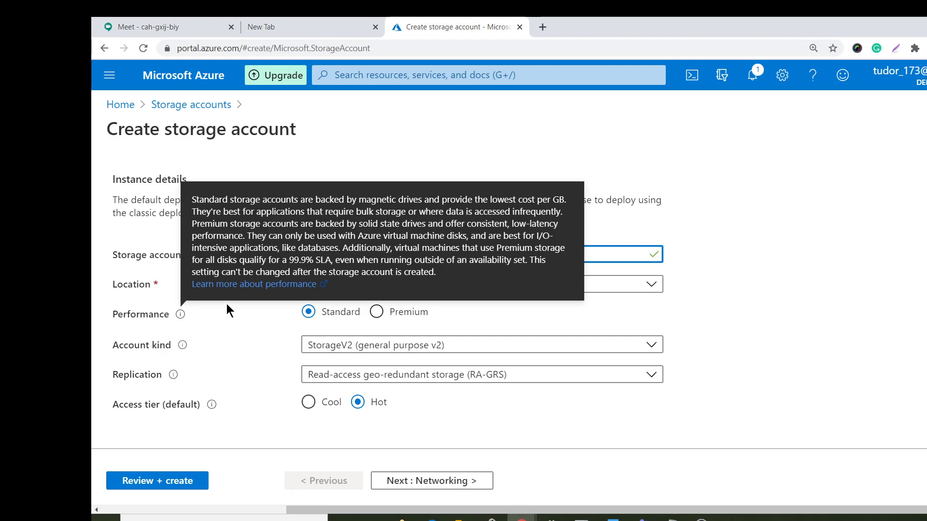
pyautogui.click(380, 315)
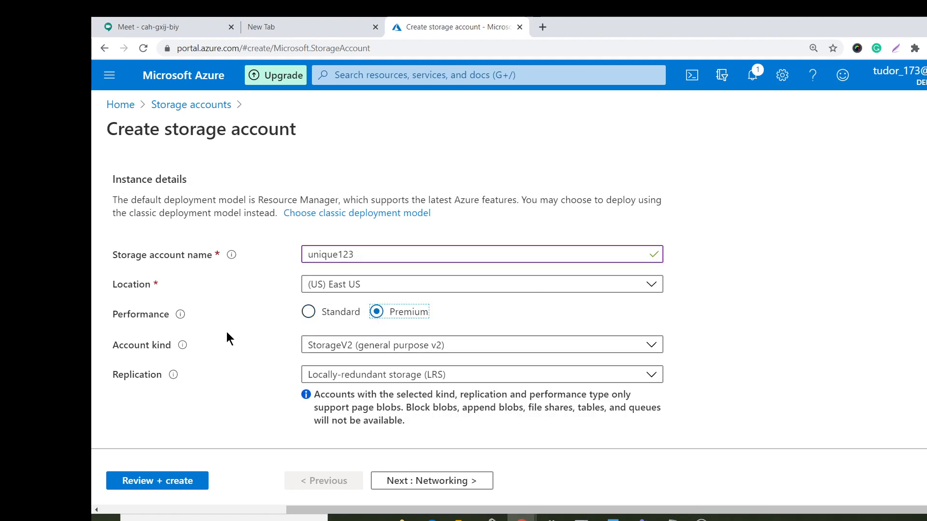
pyautogui.click(341, 312)
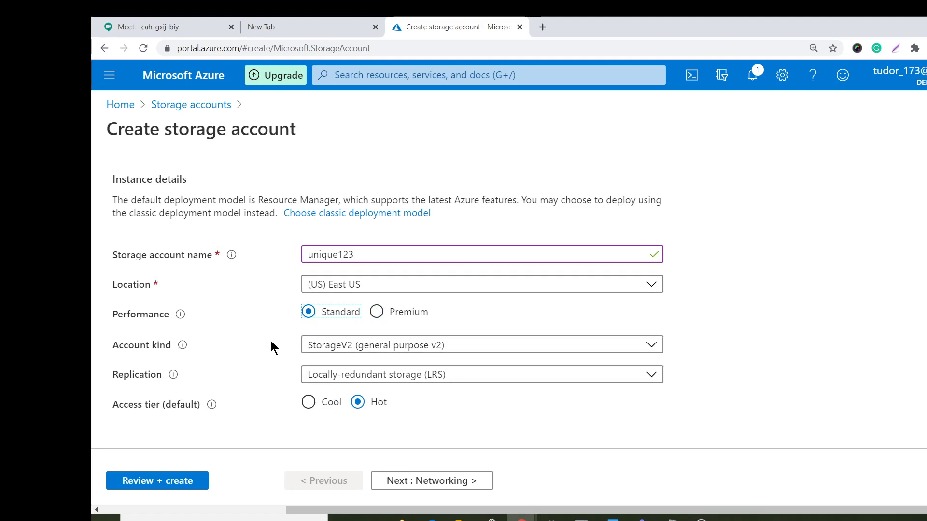
pyautogui.click(345, 349)
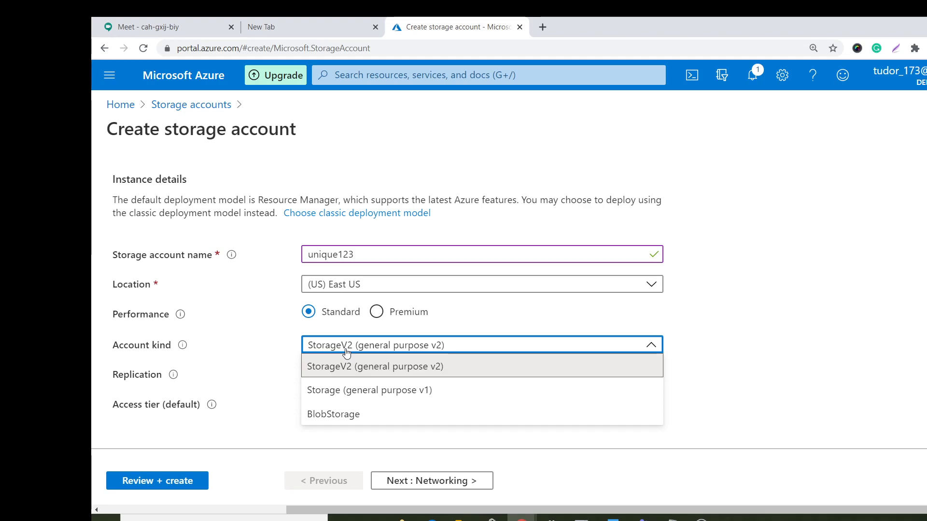
pyautogui.click(549, 366)
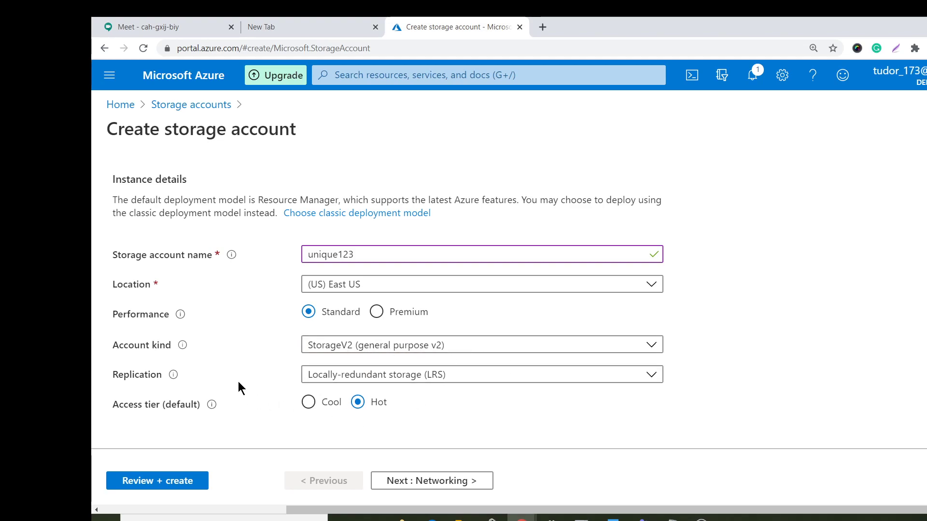
pyautogui.click(423, 378)
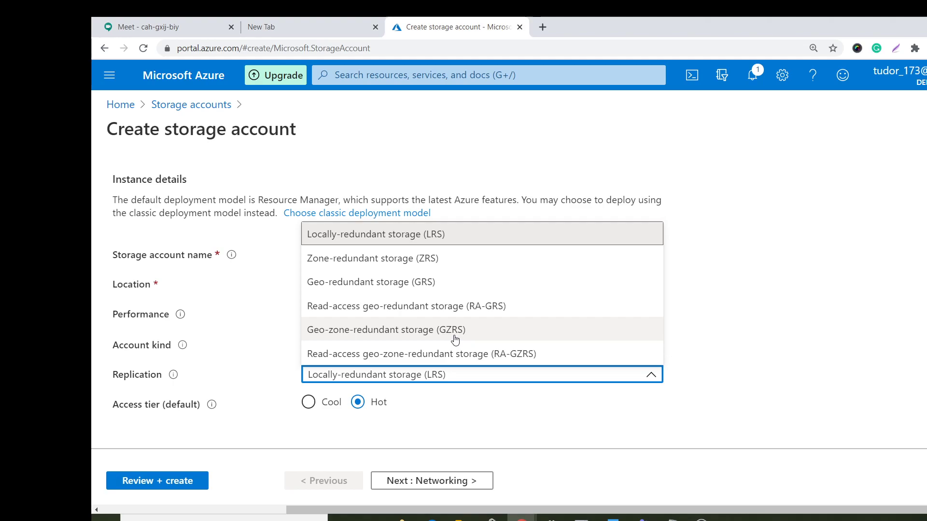
pyautogui.click(354, 242)
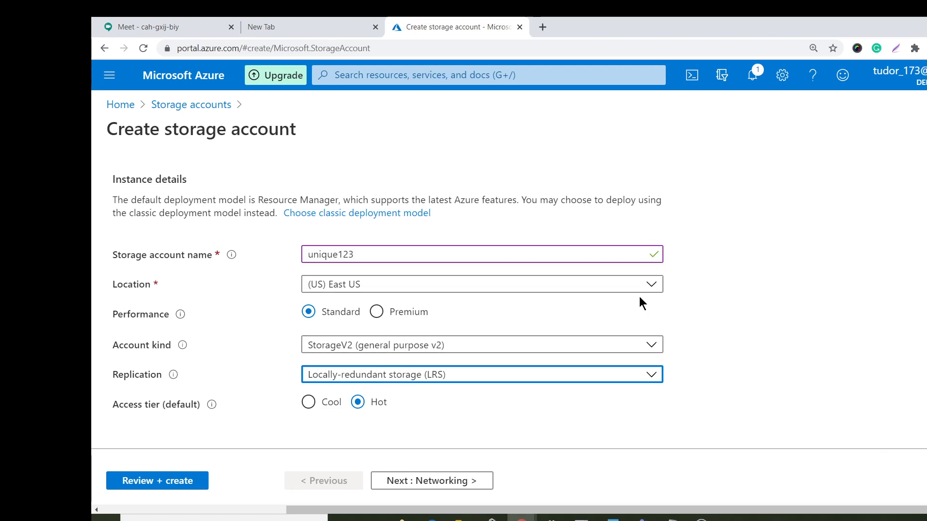
# Step: Accept the default networking, data protection and advanced settings, and create the storage account
pyautogui.click(432, 483)
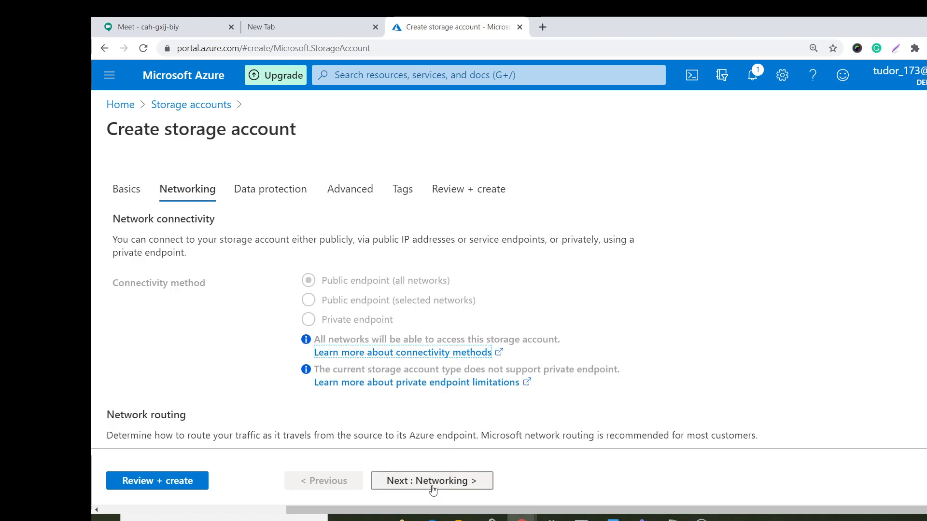
pyautogui.scroll(-1, 380, 375)
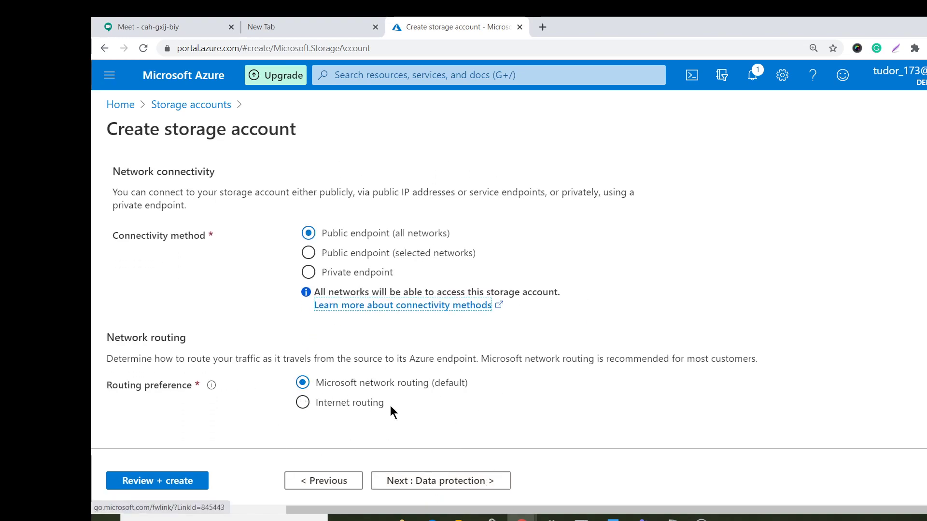
pyautogui.scroll(1, 413, 328)
pyautogui.click(454, 482)
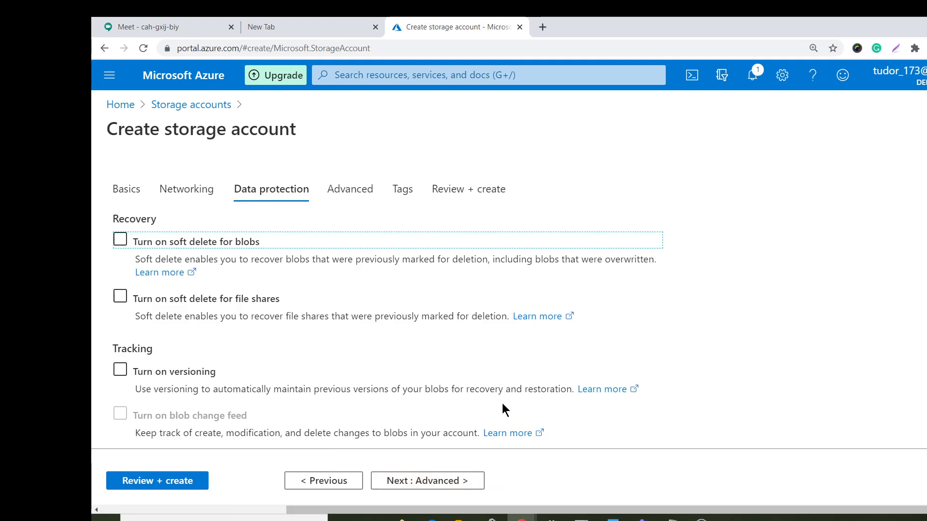
pyautogui.scroll(-1, 280, 379)
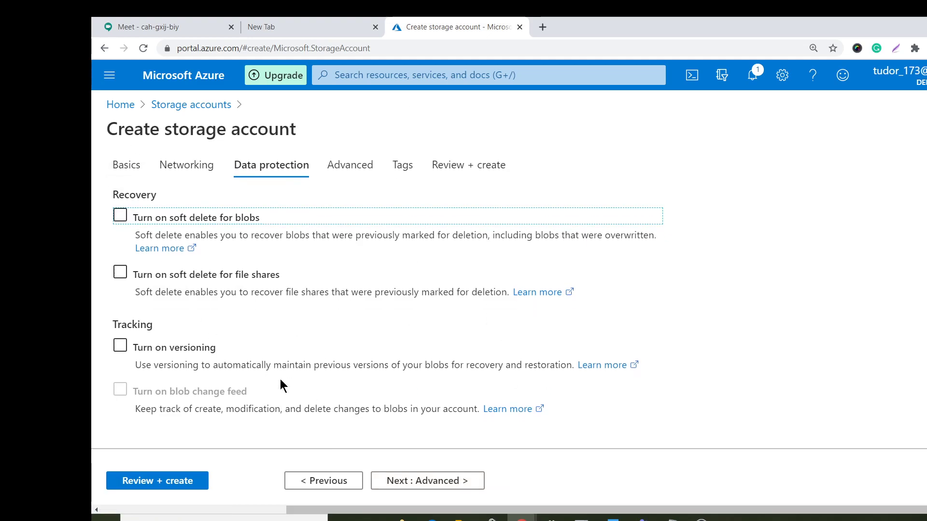
pyautogui.click(428, 482)
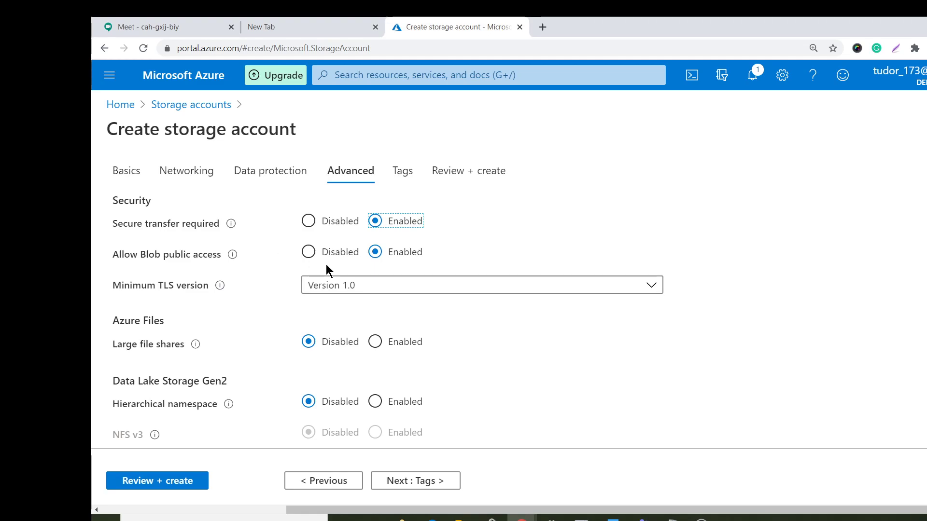
pyautogui.scroll(-2, 516, 425)
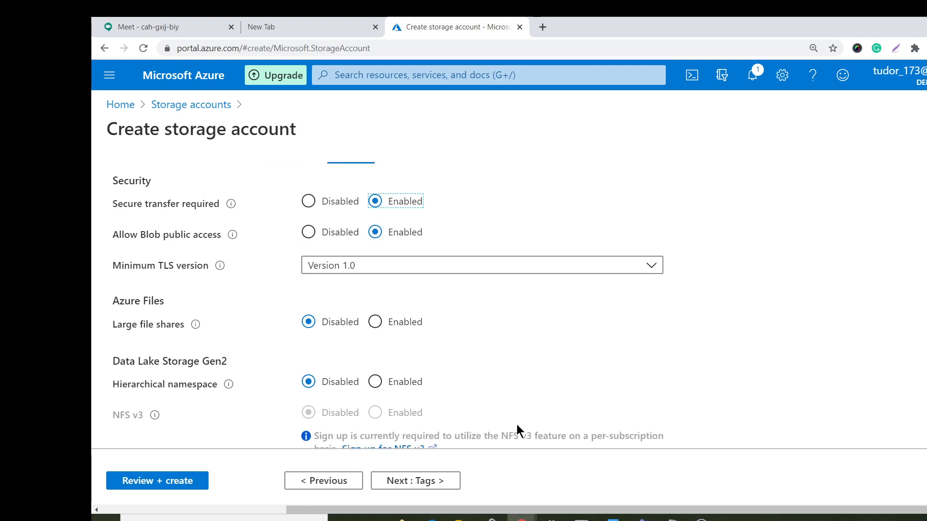
pyautogui.click(408, 484)
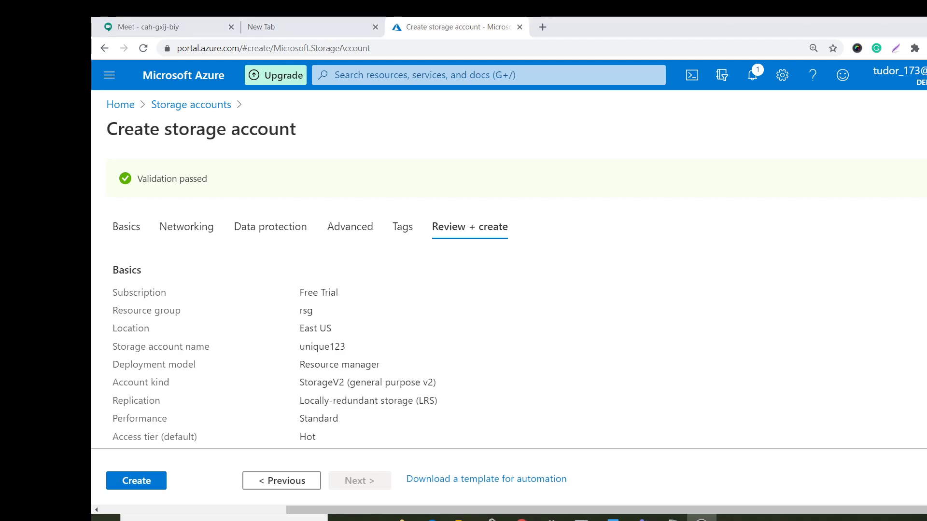
pyautogui.click(135, 475)
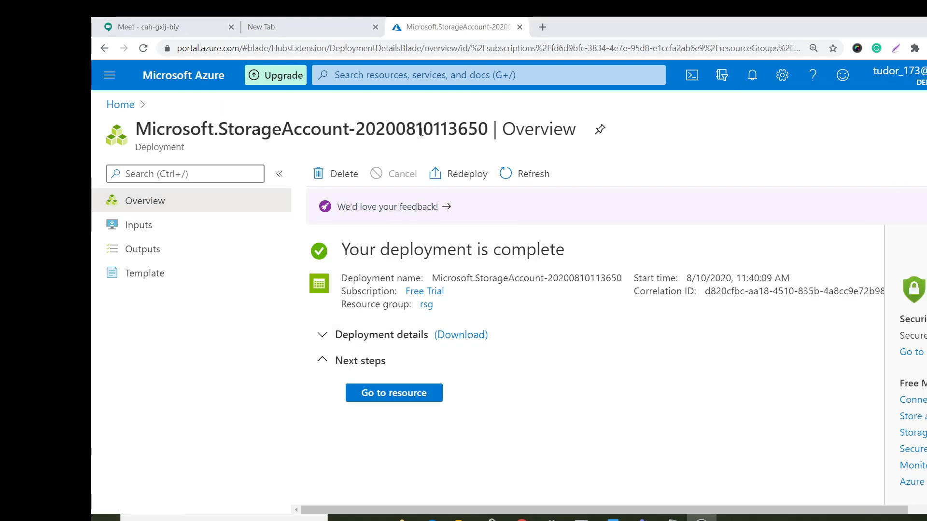
# Step: View the deployed storage account's overview and go through the home page to the storage accounts list
pyautogui.click(402, 395)
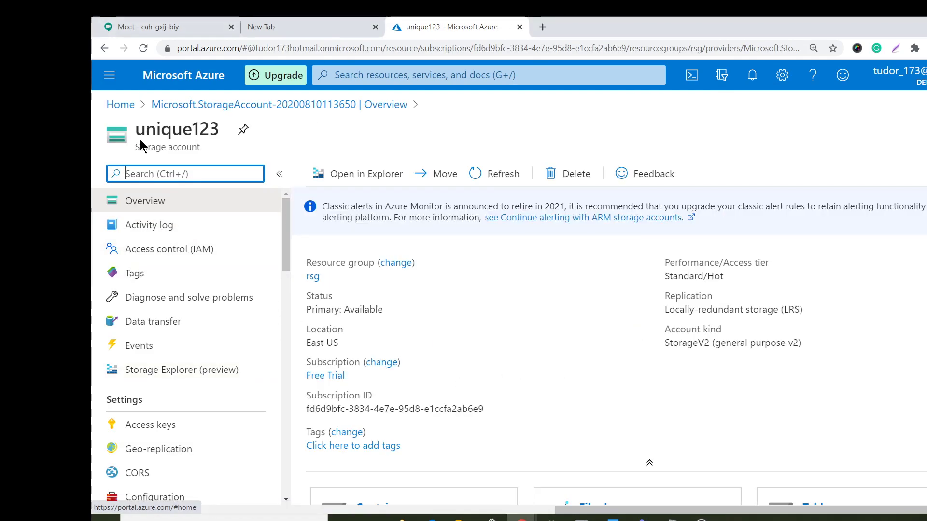
pyautogui.click(120, 105)
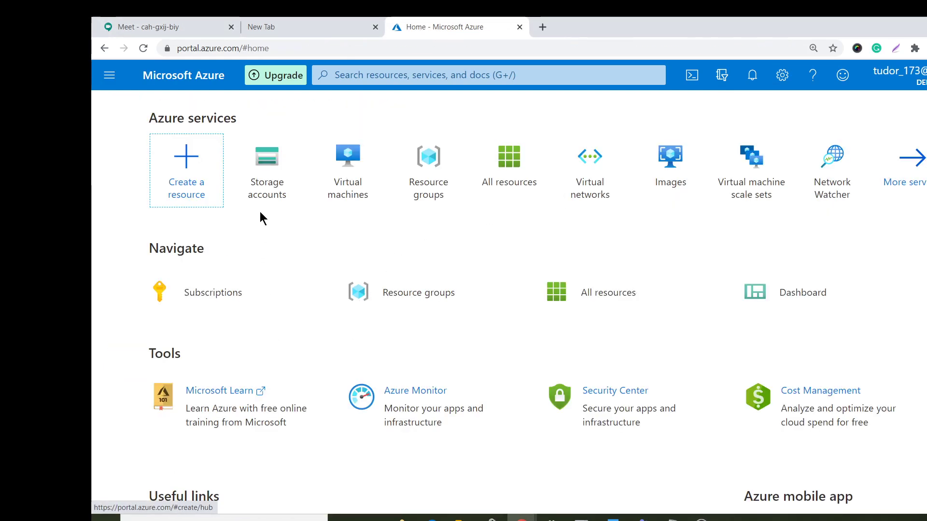
pyautogui.click(275, 192)
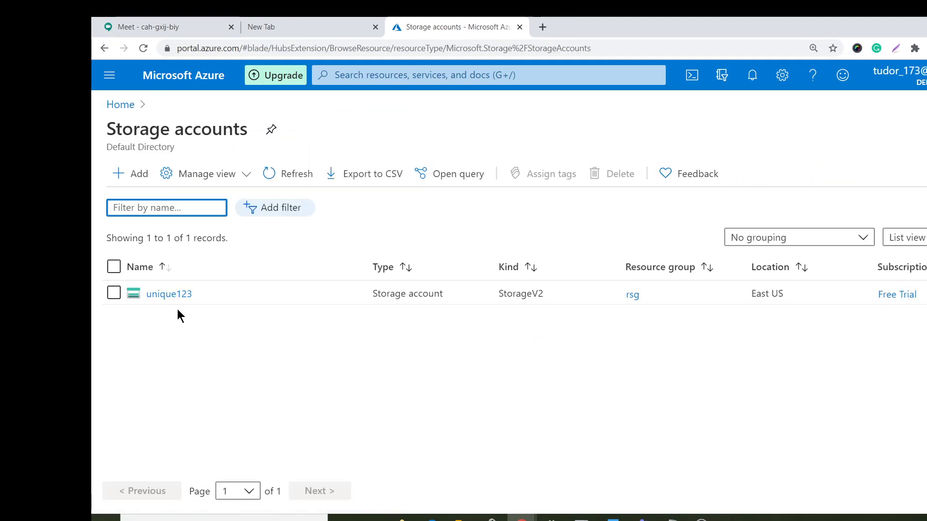
# Step: Open unique123 from the list, examine its available storage services and return to the home page
pyautogui.click(149, 292)
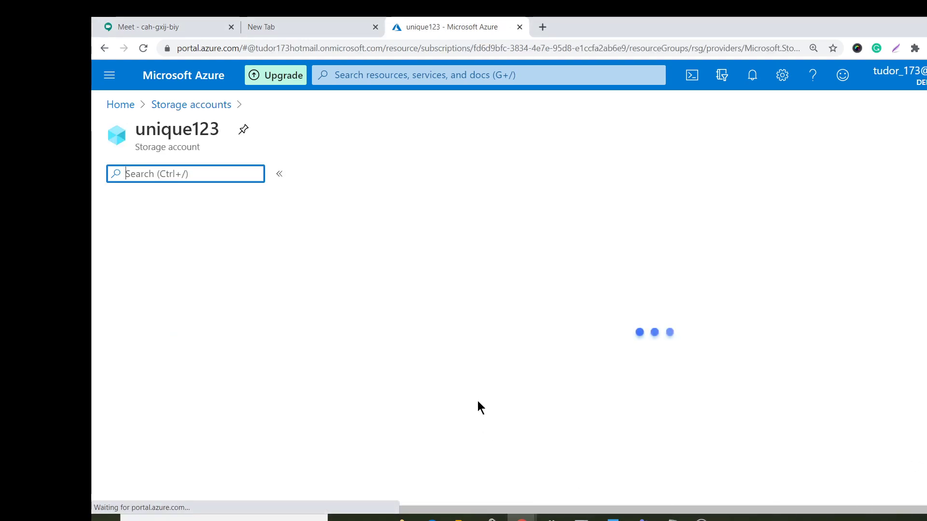
pyautogui.scroll(-5, 451, 408)
pyautogui.scroll(1, 451, 406)
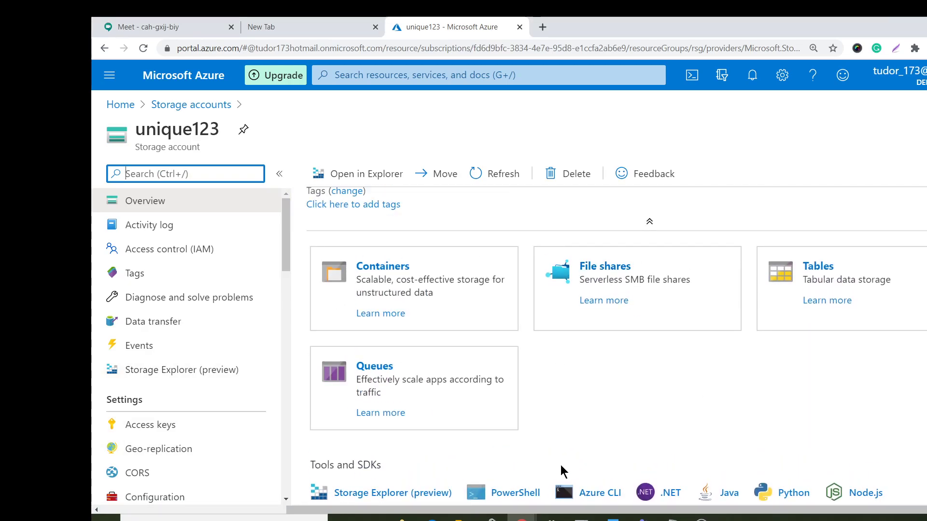
pyautogui.scroll(2, 408, 300)
pyautogui.scroll(-2, 491, 318)
pyautogui.click(120, 104)
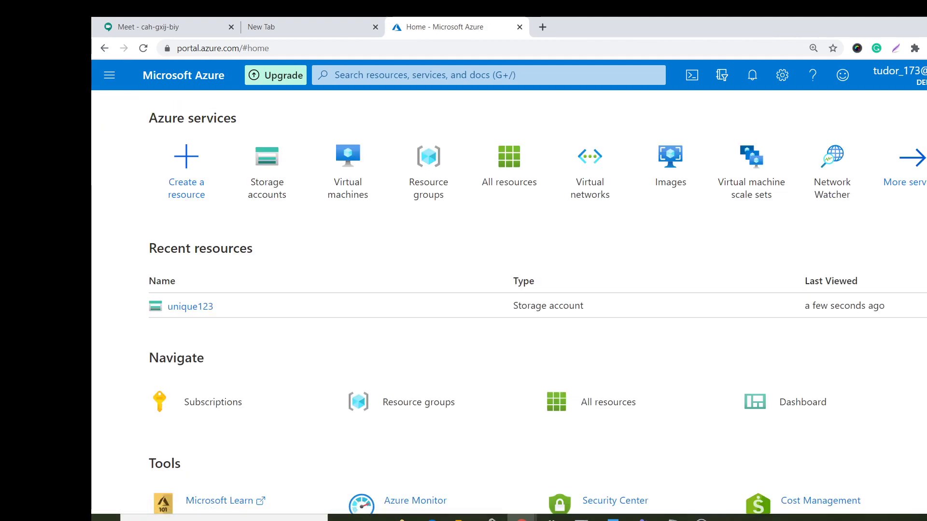